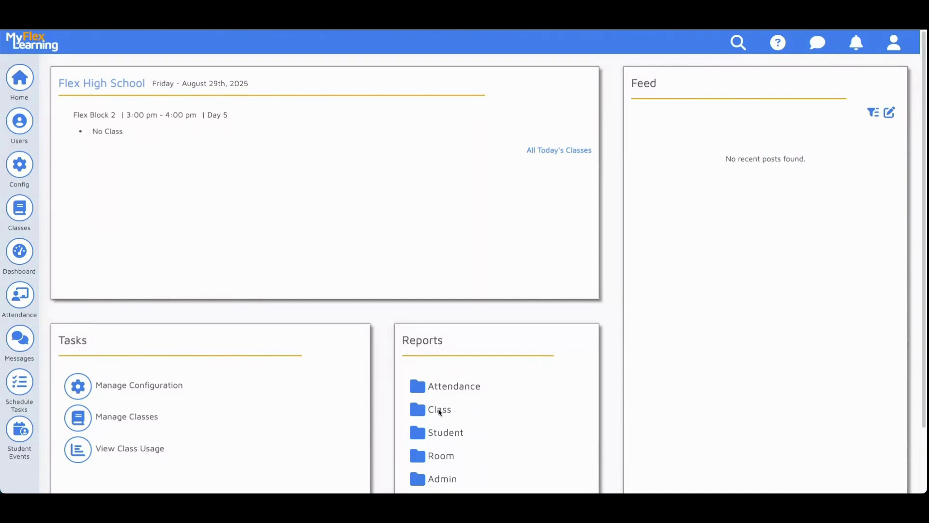
# Expand the Class reports folder to list Teacher Class List, Course Offerings and Class Enrollment Summary.
pyautogui.click(439, 410)
pyautogui.scroll(-1, 514, 389)
pyautogui.scroll(1, 512, 385)
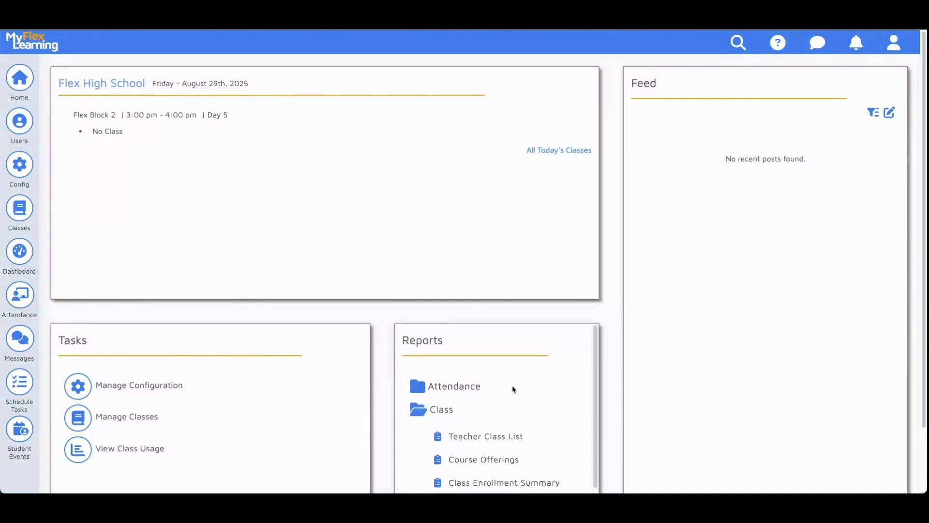
pyautogui.scroll(-1, 652, 302)
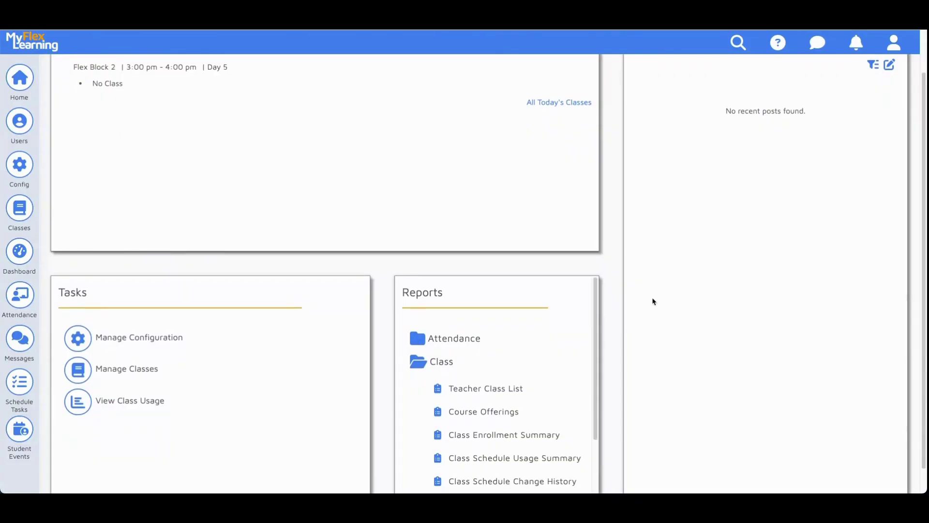
pyautogui.scroll(1, 653, 301)
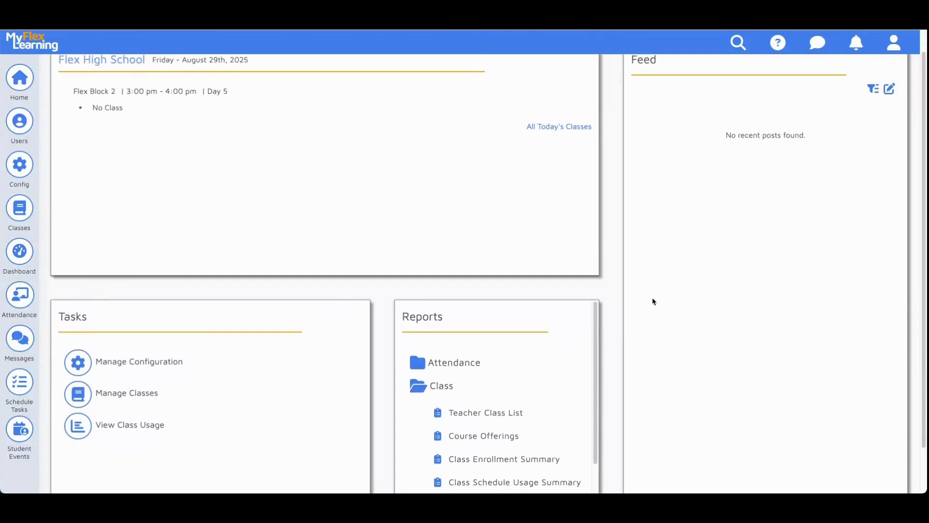
pyautogui.scroll(1, 653, 301)
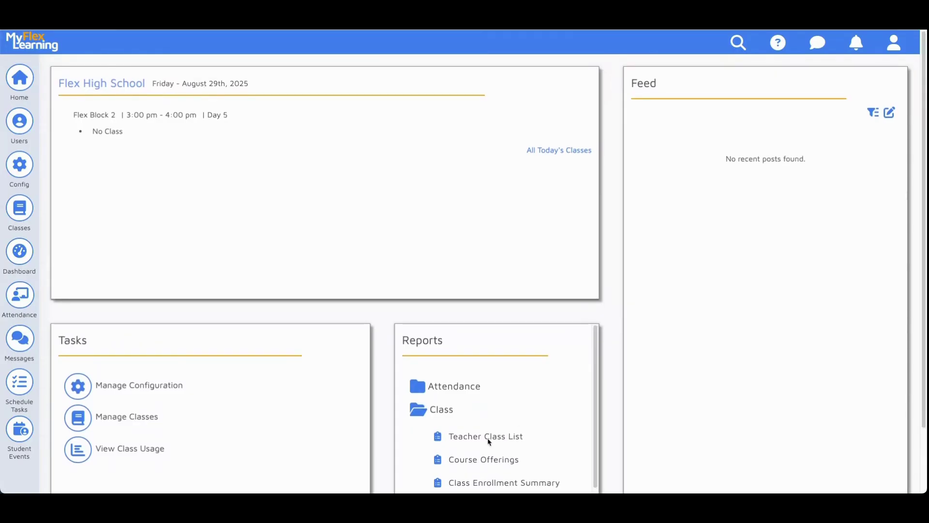
# Generate a Pdf Teacher Class List report for the searched teacher, dated 8/29/2025.
pyautogui.click(469, 437)
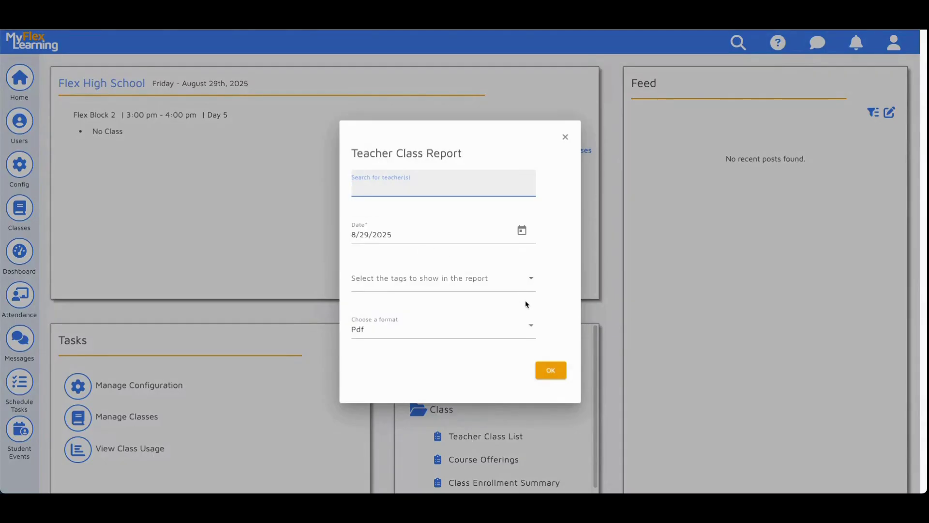
pyautogui.write('Bai')
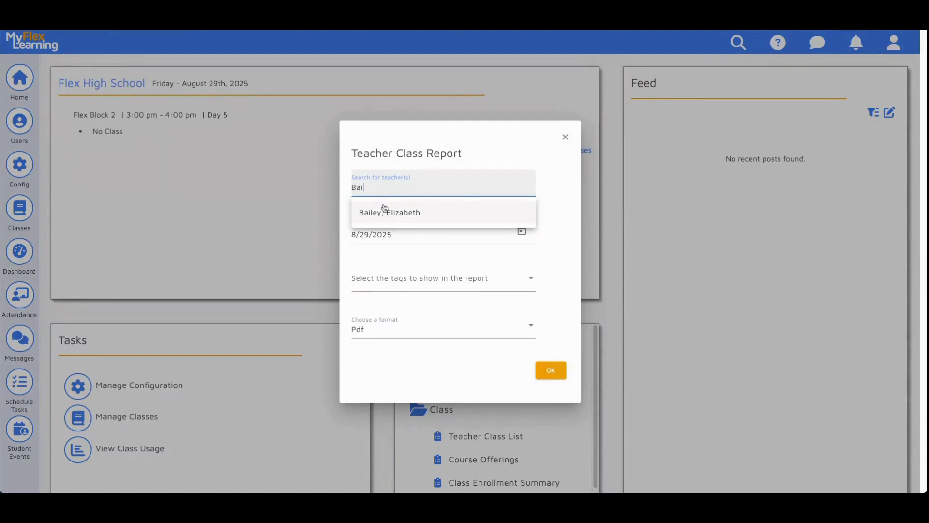
pyautogui.click(385, 211)
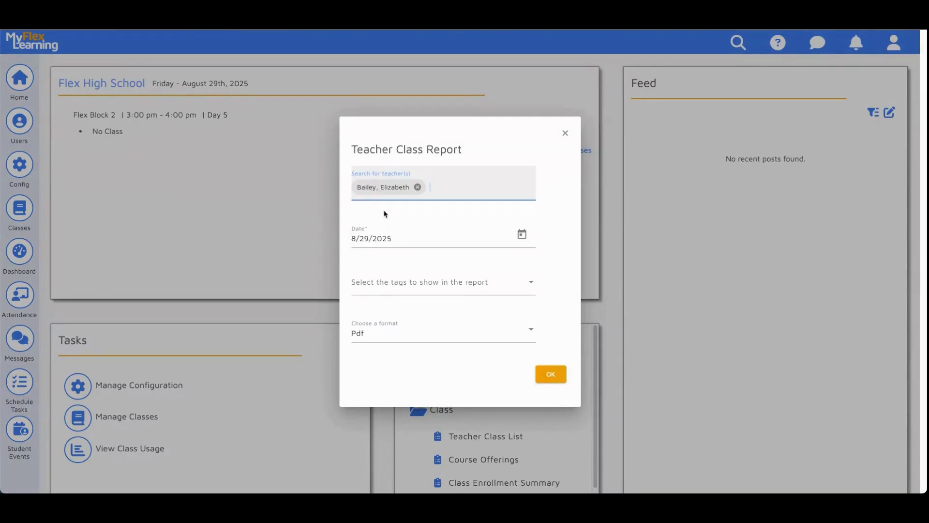
pyautogui.click(523, 240)
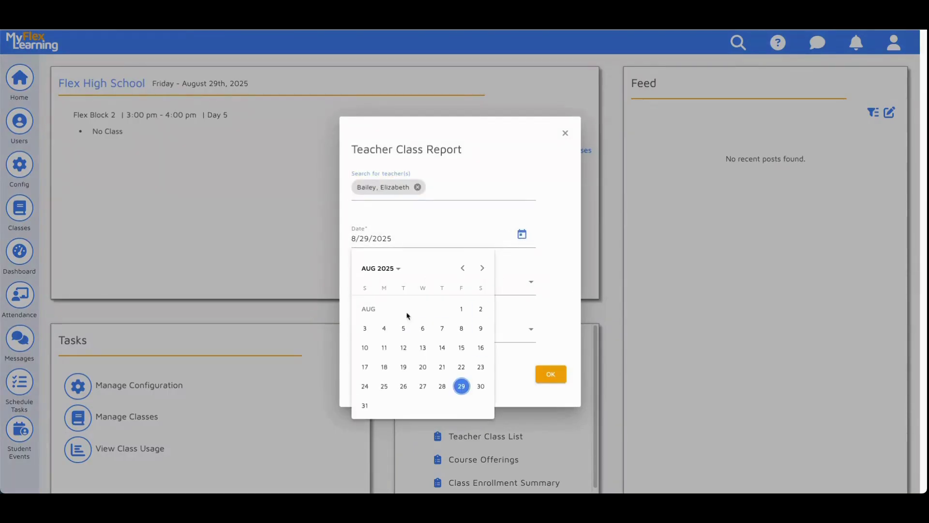
pyautogui.click(559, 268)
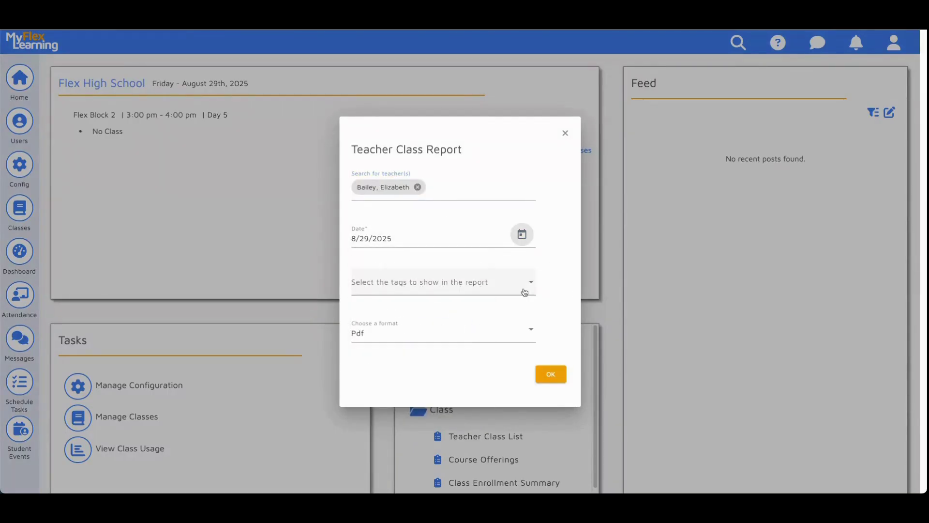
pyautogui.click(483, 341)
pyautogui.click(482, 345)
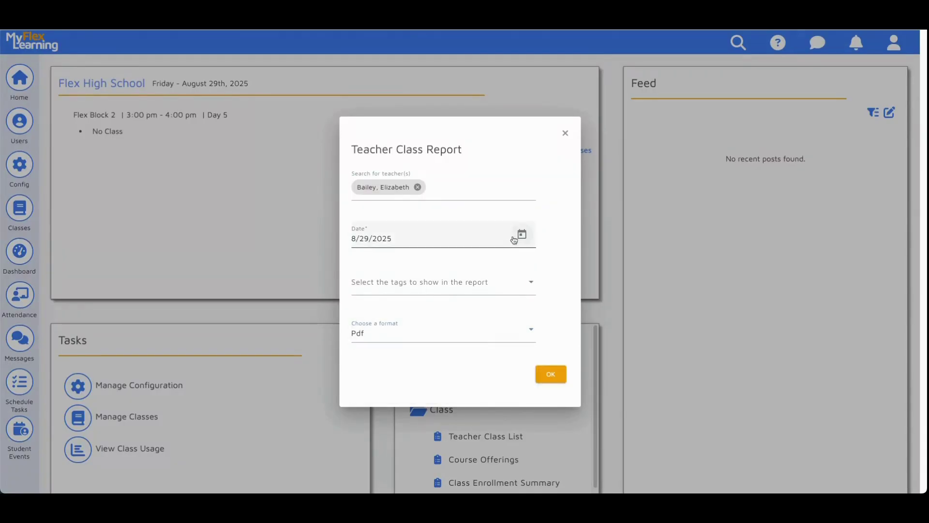
pyautogui.click(558, 371)
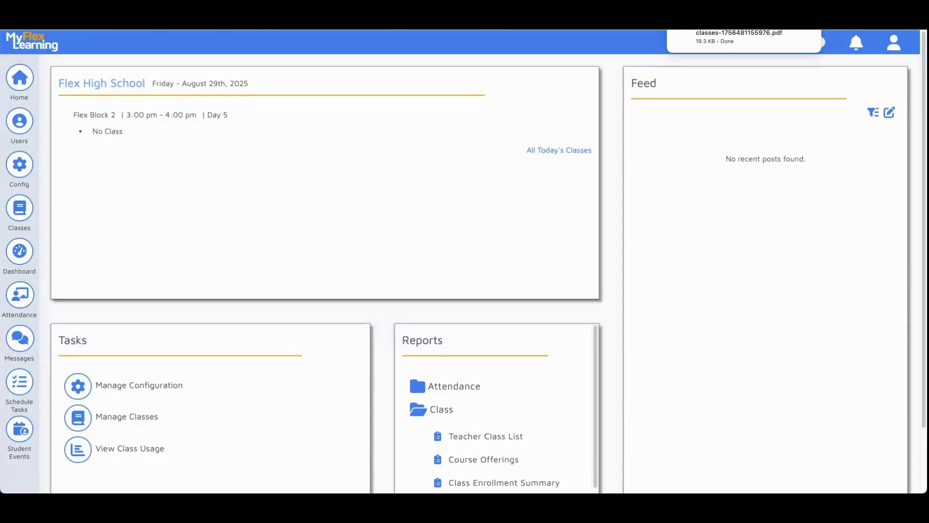
# Search Users for 'Bail' and use Login As to sign in as that teacher.
pyautogui.click(16, 125)
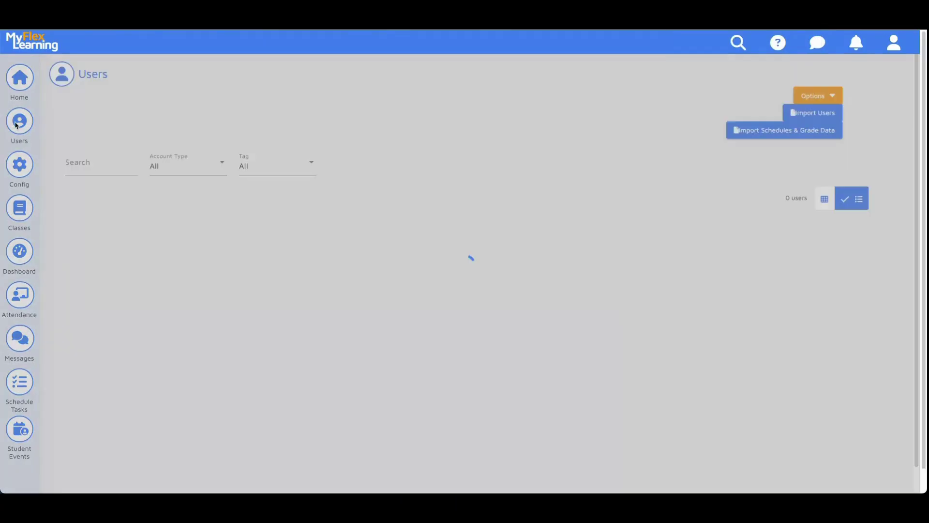
pyautogui.click(90, 163)
pyautogui.write('Bail')
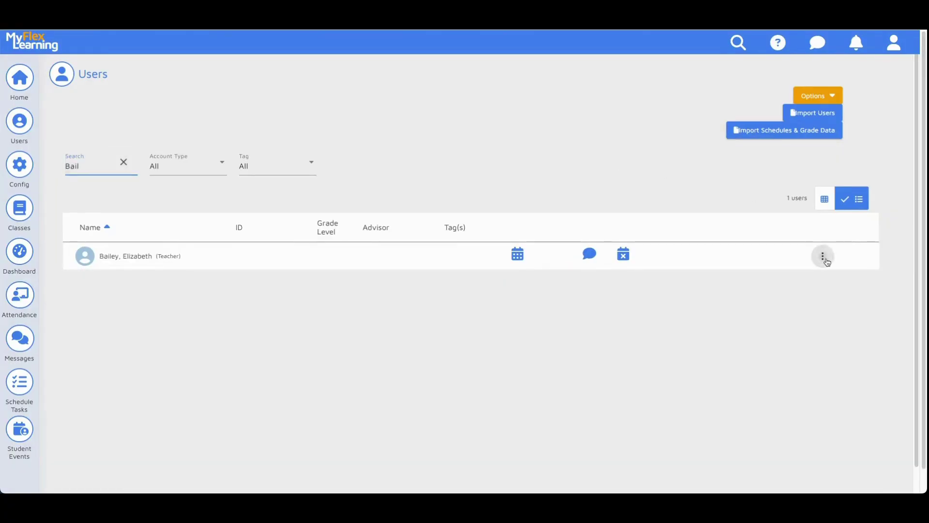
pyautogui.click(824, 258)
pyautogui.click(804, 329)
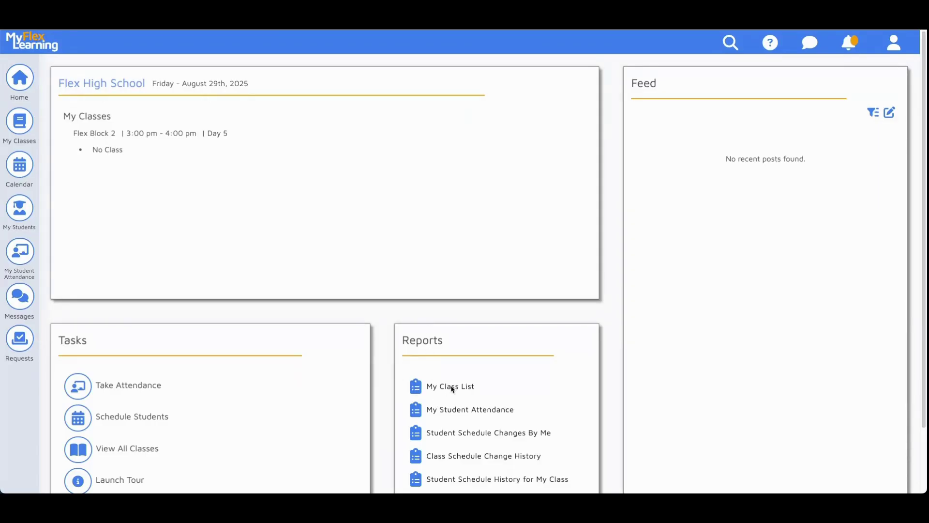
# As the teacher, open My Class List and check its date without changing it.
pyautogui.click(453, 389)
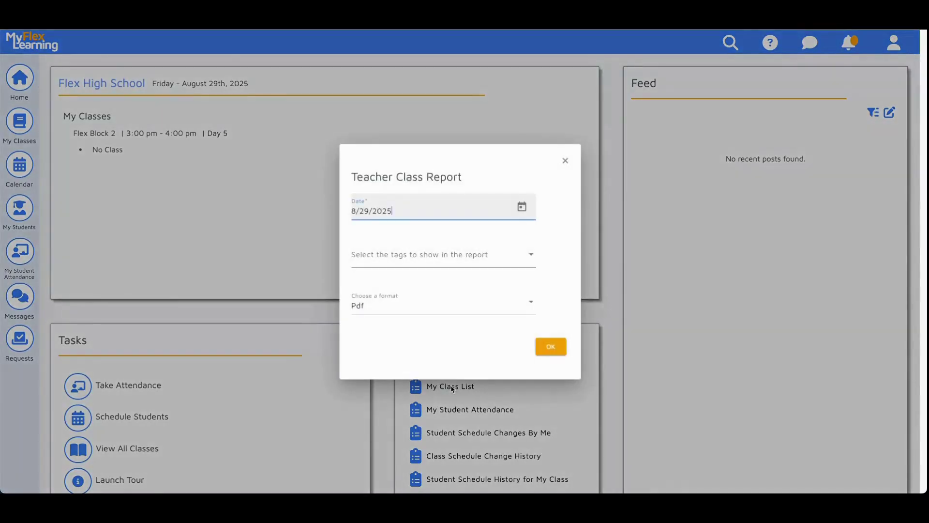
pyautogui.click(521, 207)
pyautogui.click(572, 231)
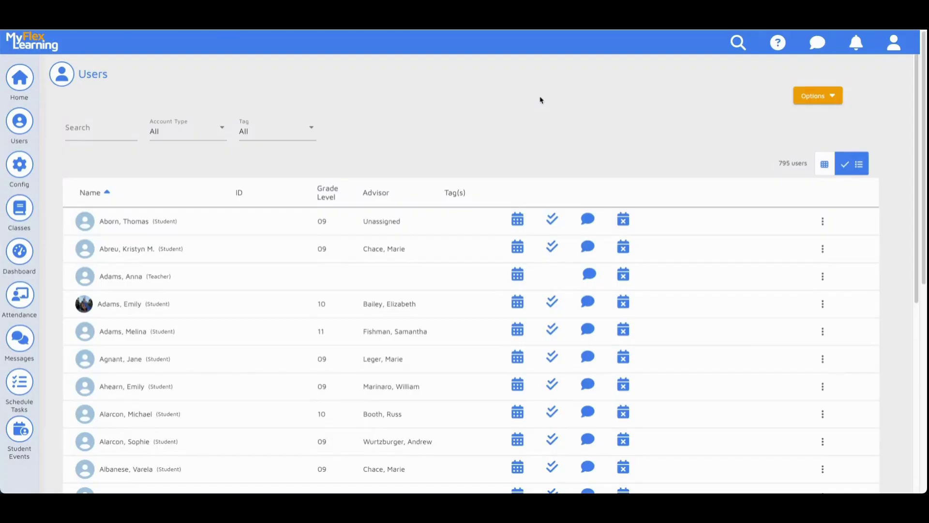
# Search Users for 'Sub' and edit the Sub 1 account, saving it with the Teacher role.
pyautogui.click(107, 135)
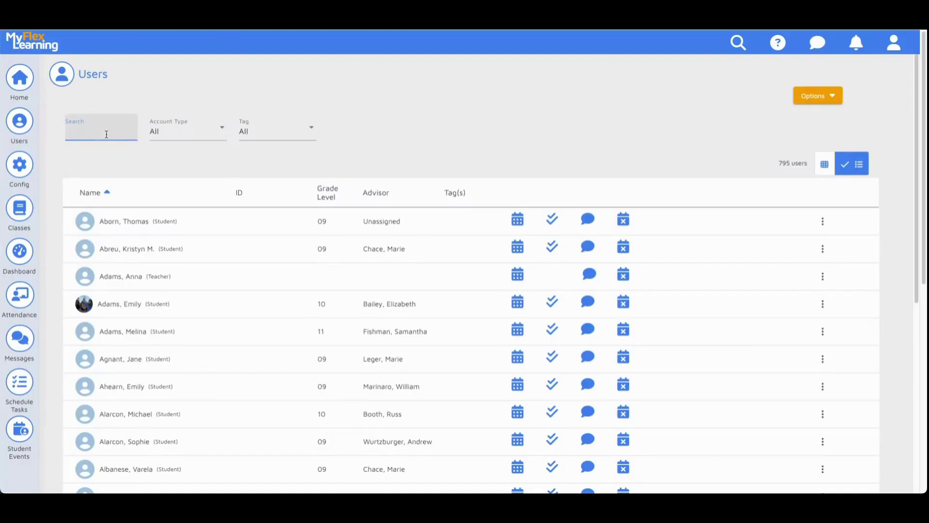
pyautogui.write('Sub')
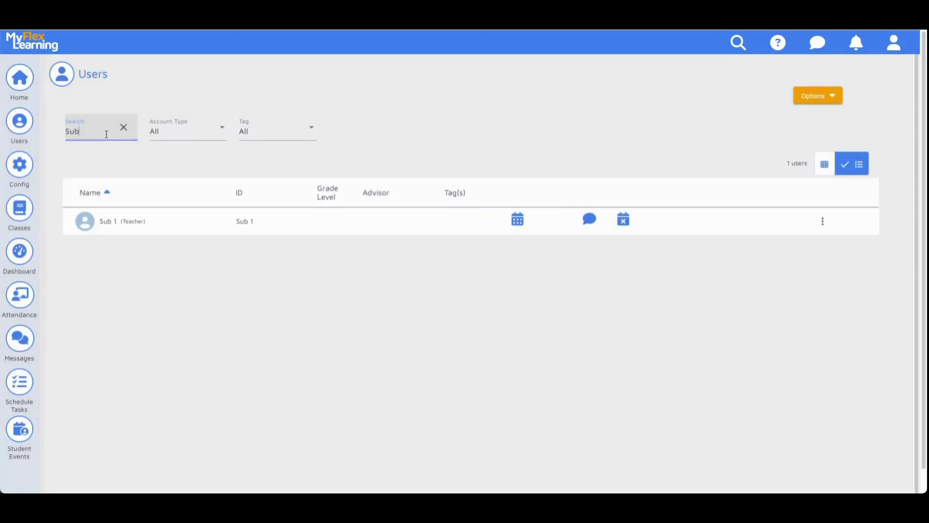
pyautogui.click(824, 225)
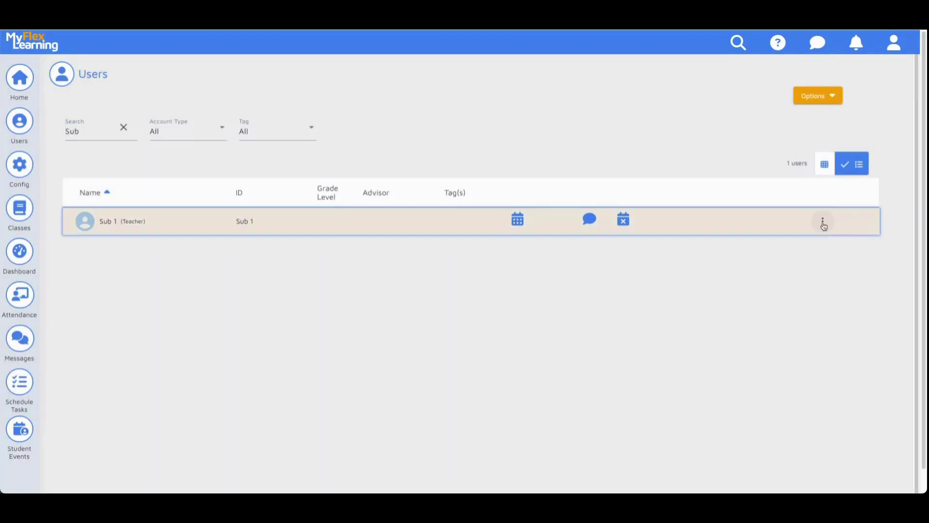
pyautogui.click(824, 223)
pyautogui.click(813, 247)
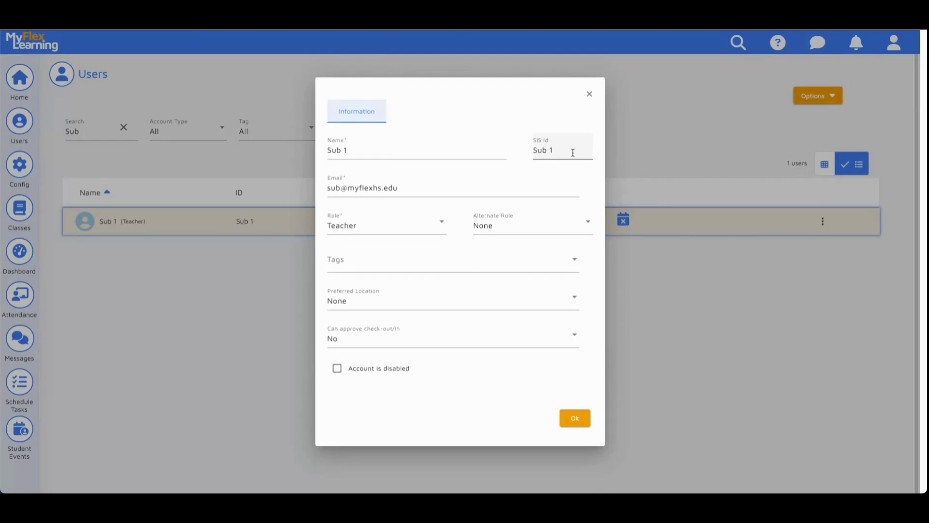
pyautogui.click(449, 188)
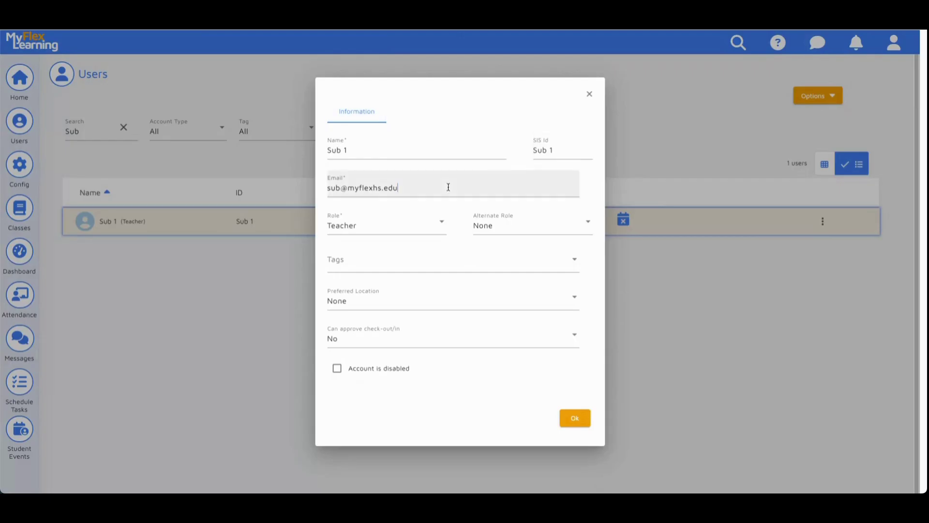
pyautogui.click(447, 276)
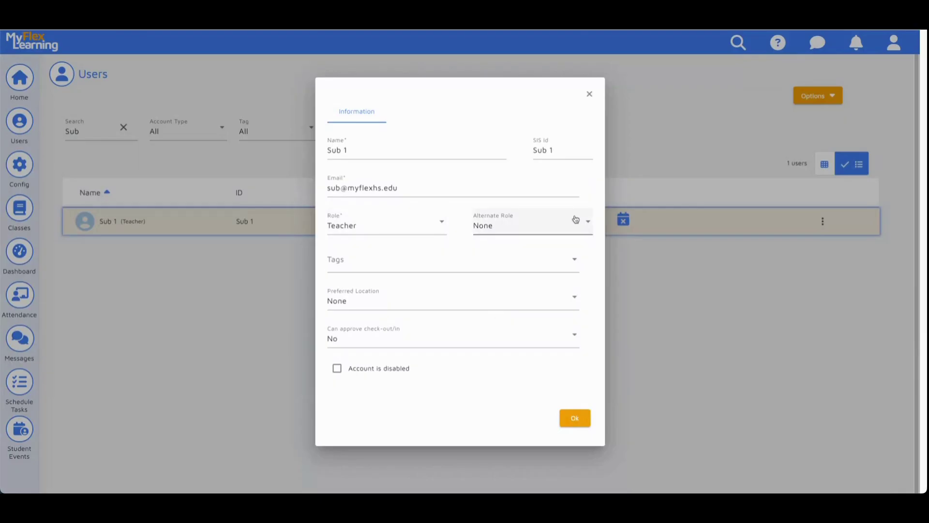
pyautogui.click(576, 418)
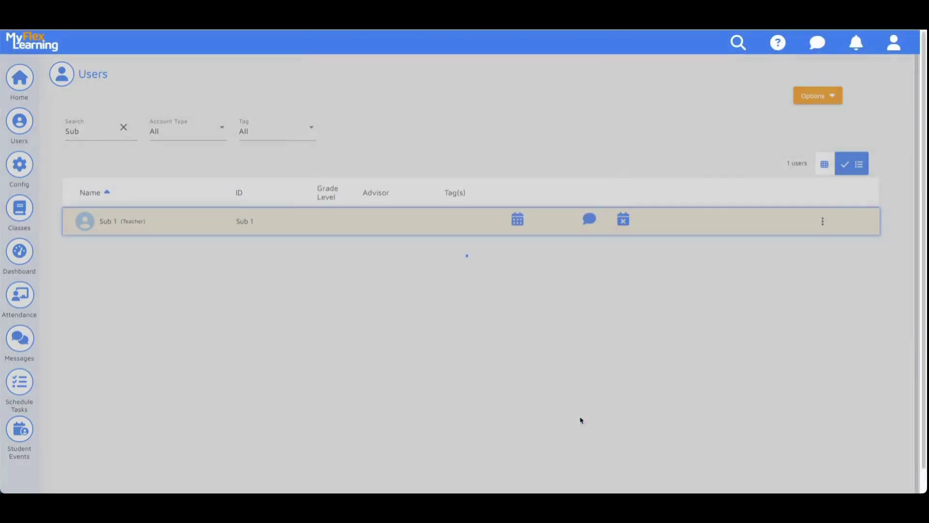
# Start a password reset for Sub 1, entering a new password and its confirmation.
pyautogui.click(822, 221)
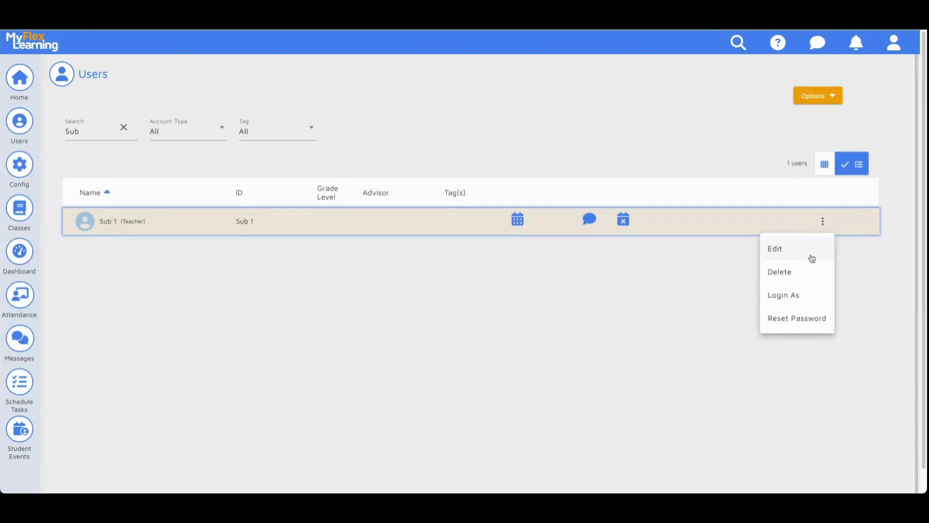
pyautogui.click(795, 319)
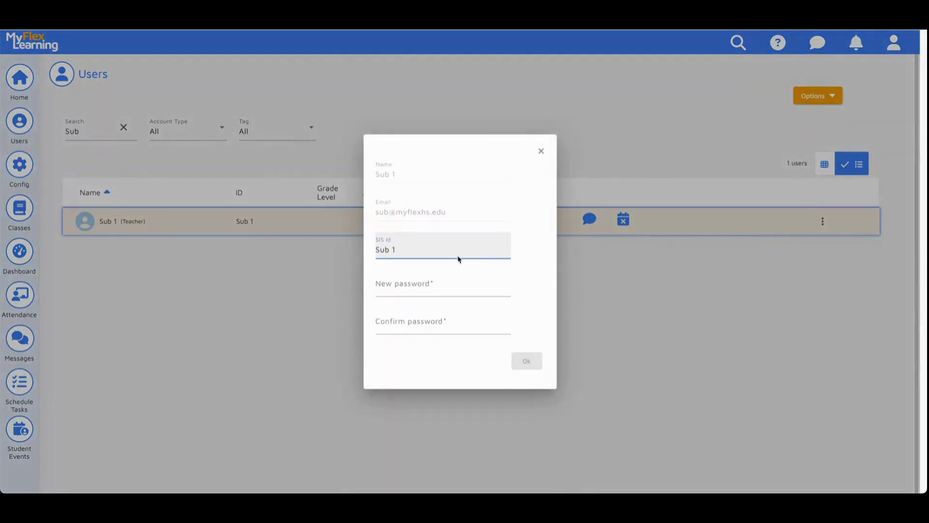
pyautogui.click(442, 286)
pyautogui.write('*********')
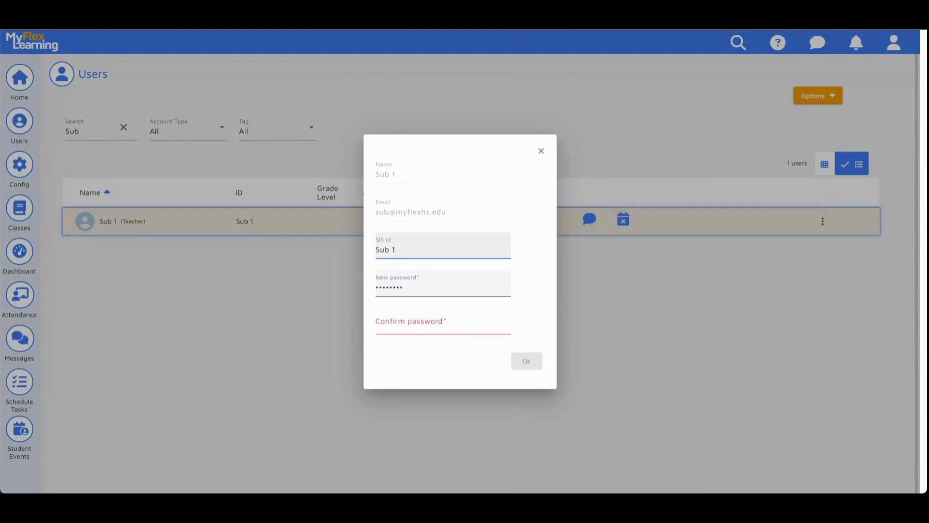
pyautogui.click(398, 321)
pyautogui.write('*')
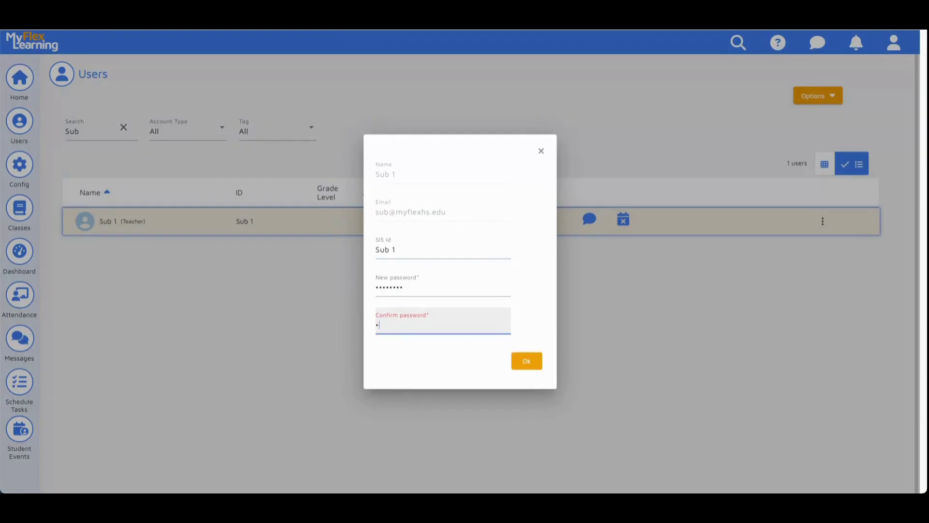
pyautogui.write('********')
pyautogui.click(503, 358)
pyautogui.click(525, 365)
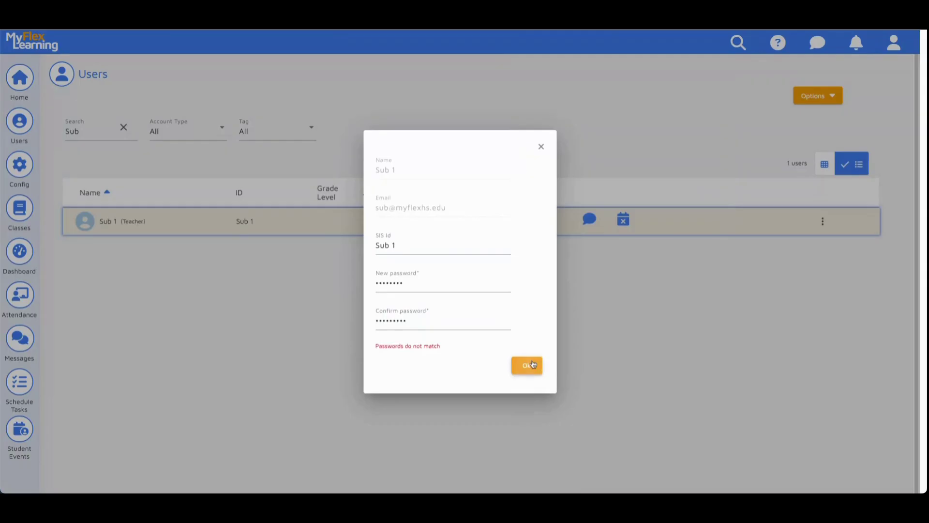
# Retype the mismatched confirmation, submit the reset, and decline Chrome's save-password offer.
pyautogui.moveTo(419, 325); pyautogui.dragTo(368, 323)
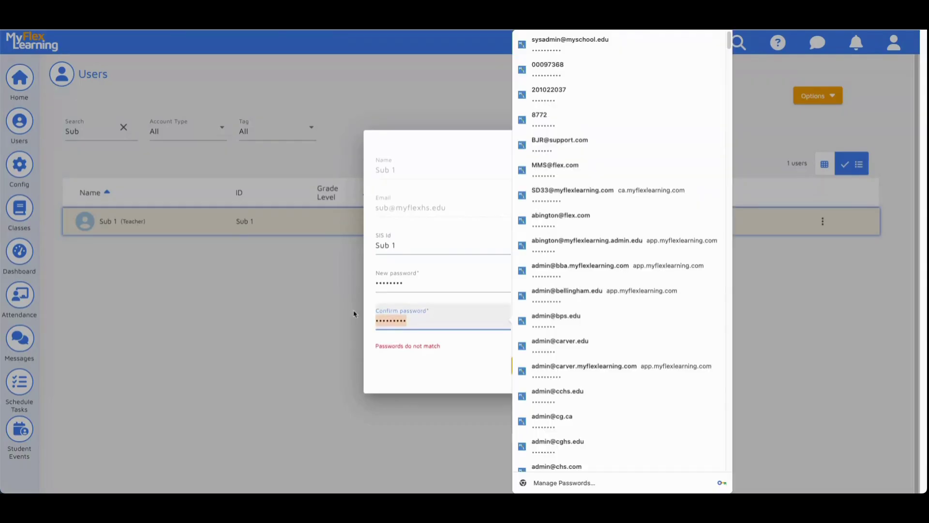
pyautogui.write('********')
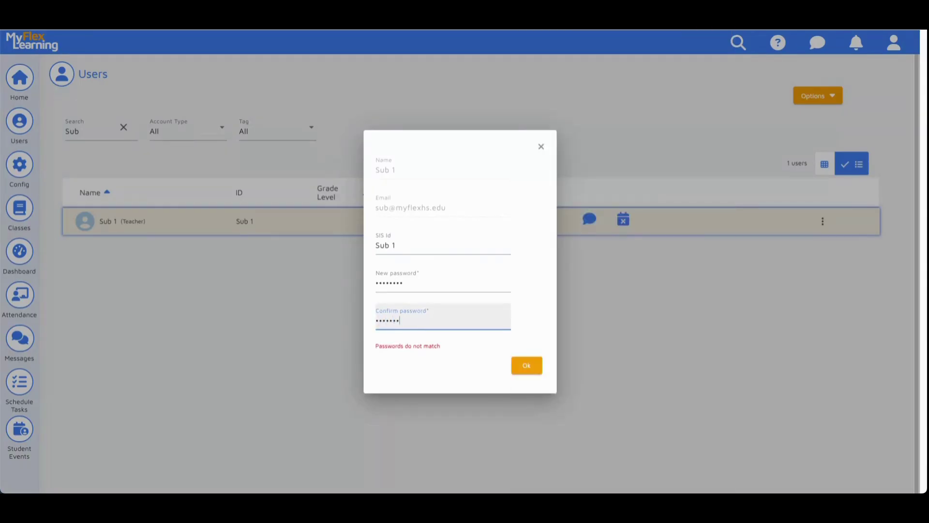
pyautogui.click(527, 368)
pyautogui.click(527, 366)
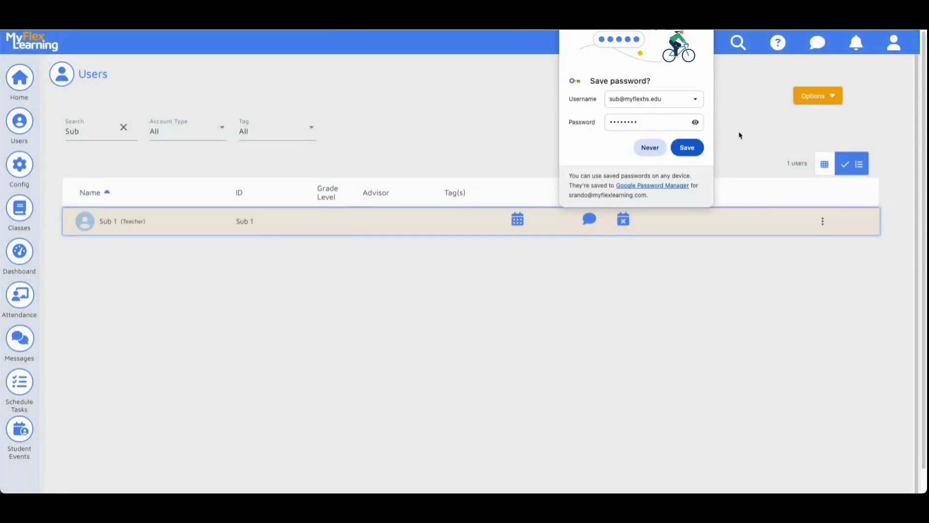
pyautogui.click(733, 54)
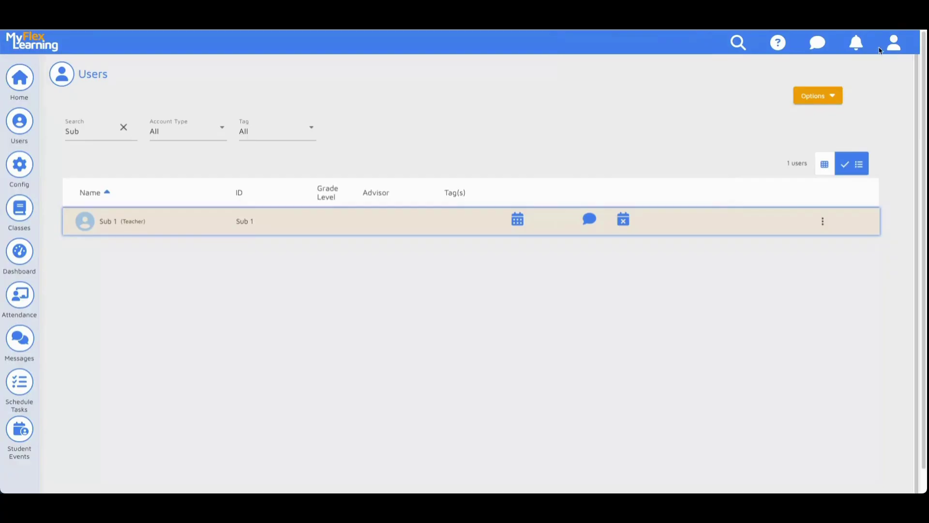
# Log out of the admin account and sign in by email with the Sub 1 account's credentials.
pyautogui.click(894, 49)
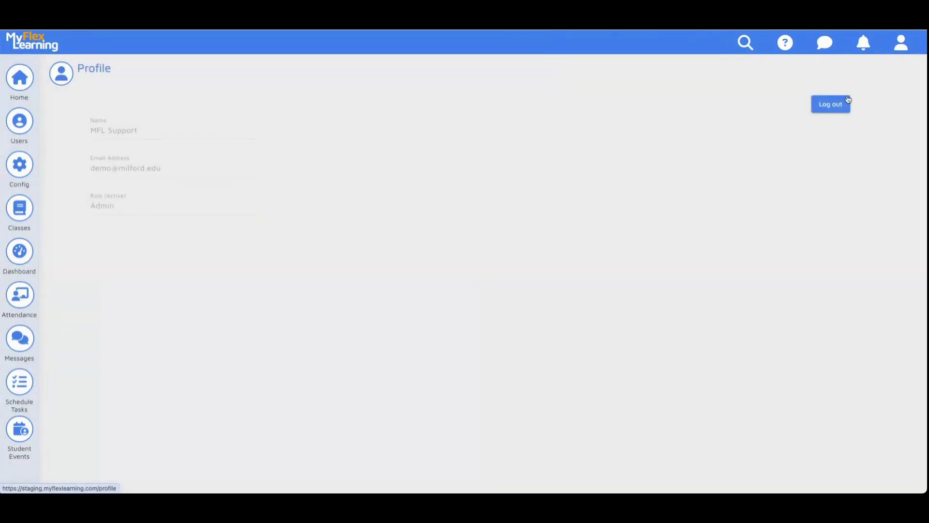
pyautogui.click(847, 103)
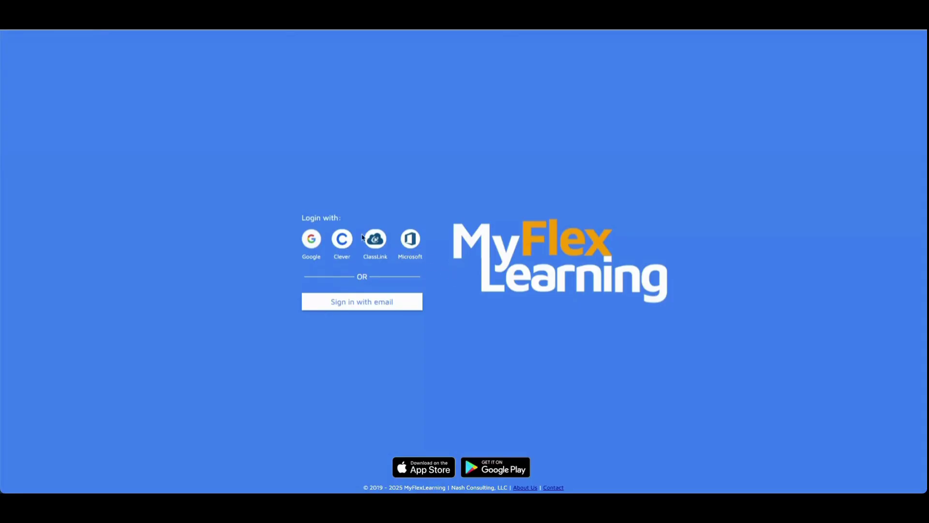
pyautogui.click(382, 308)
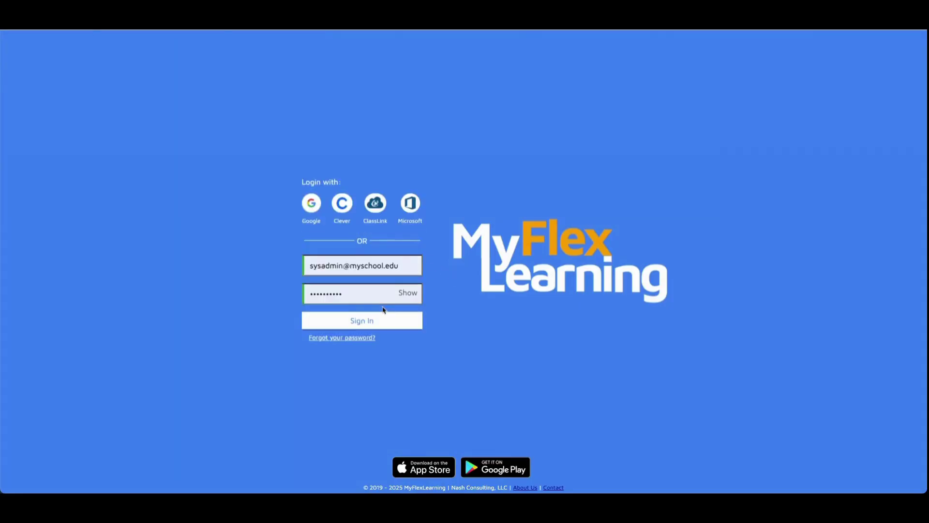
pyautogui.click(407, 267)
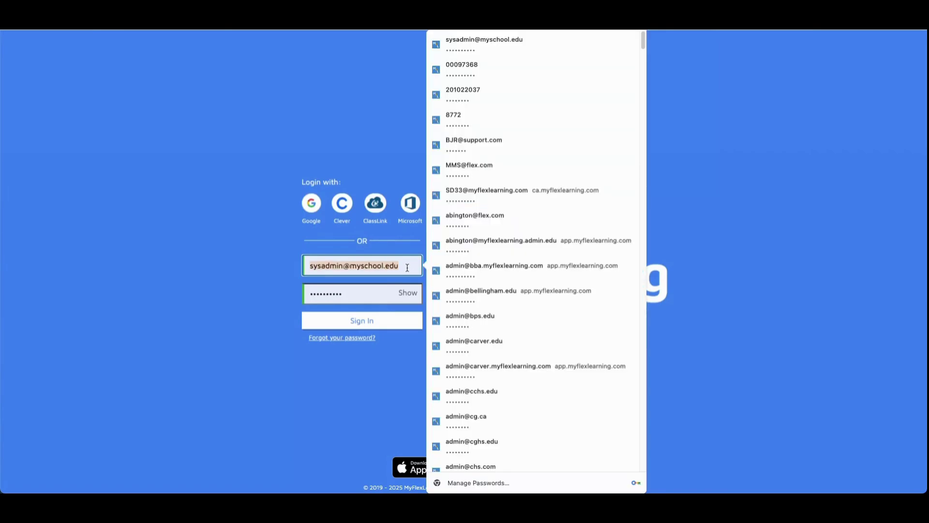
pyautogui.press('BackSpace')
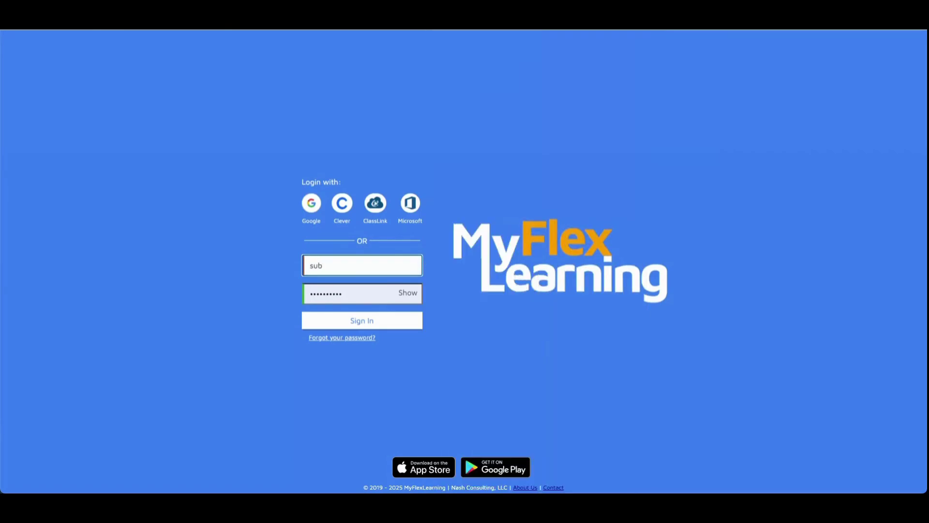
pyautogui.press('Tab')
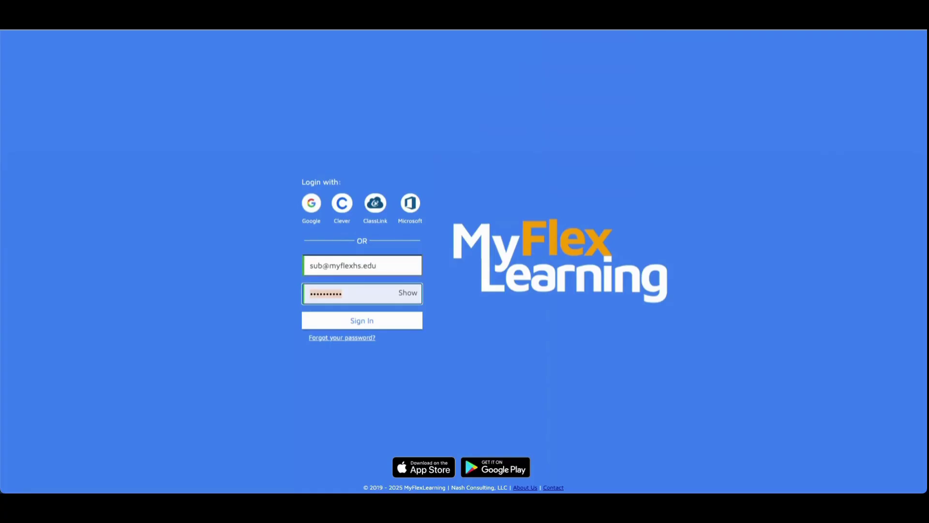
pyautogui.write('••••••••')
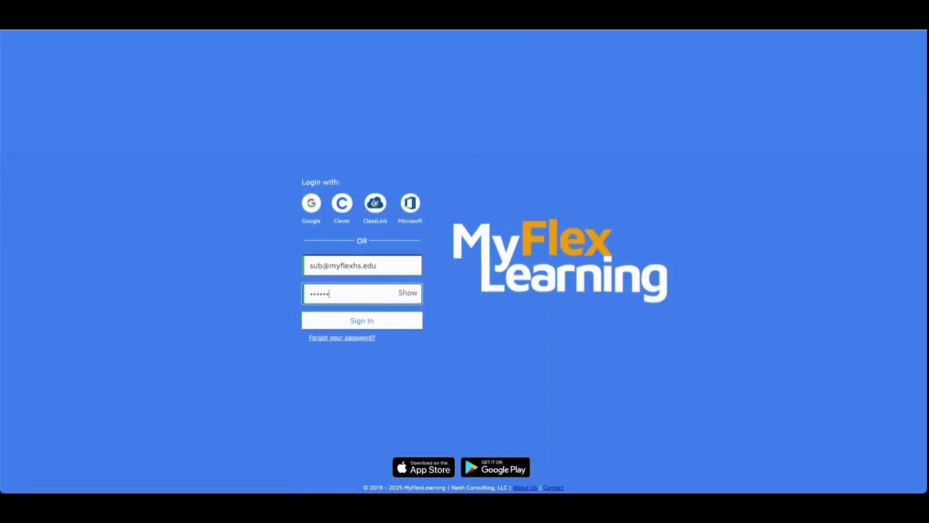
pyautogui.press('Return')
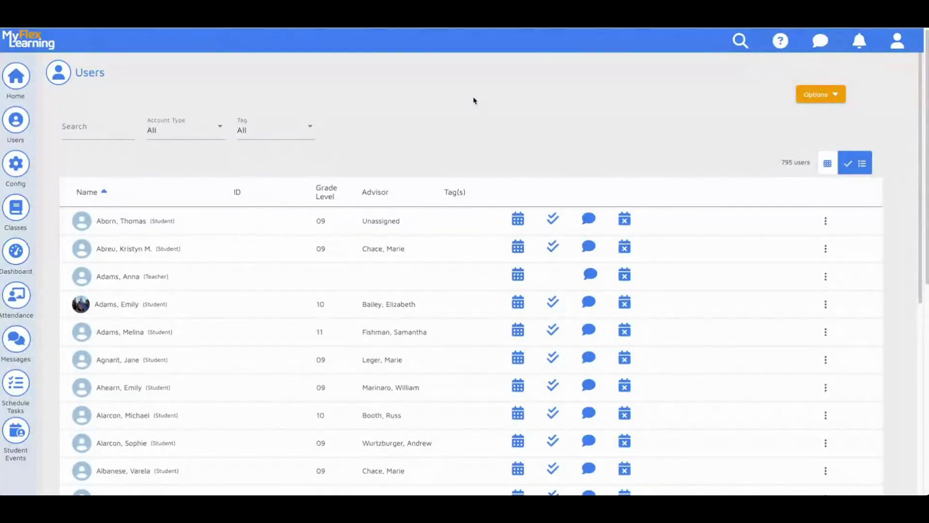
# Add Sub 1 as a co-teacher on the teacher's WIN2 class.
pyautogui.click(23, 208)
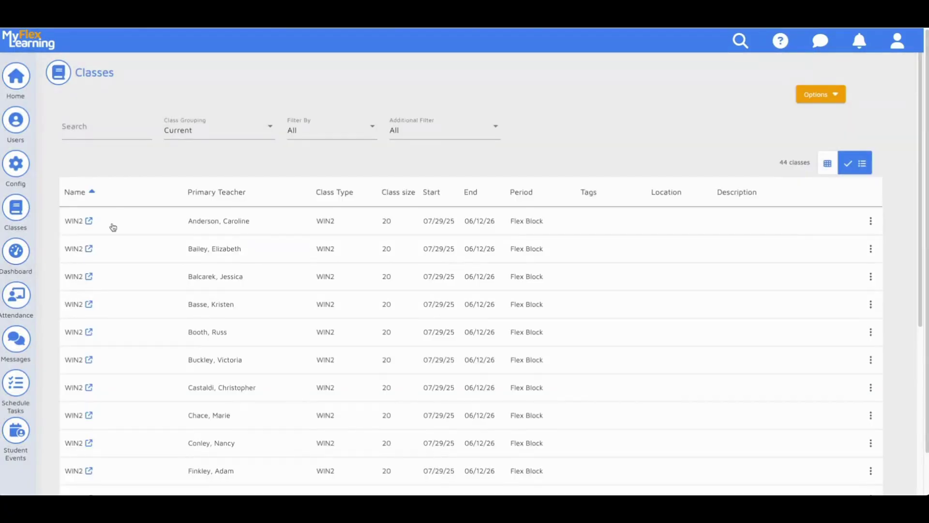
pyautogui.click(89, 248)
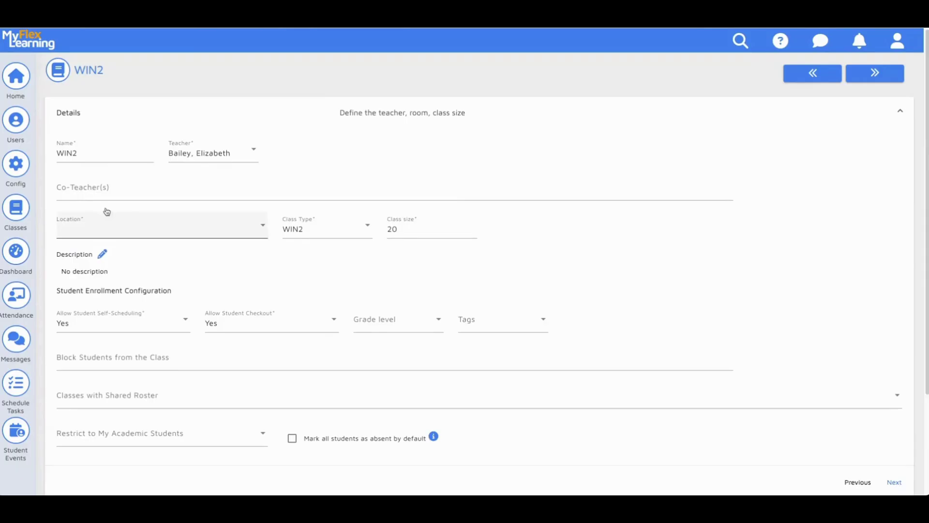
pyautogui.click(126, 185)
pyautogui.write('sub')
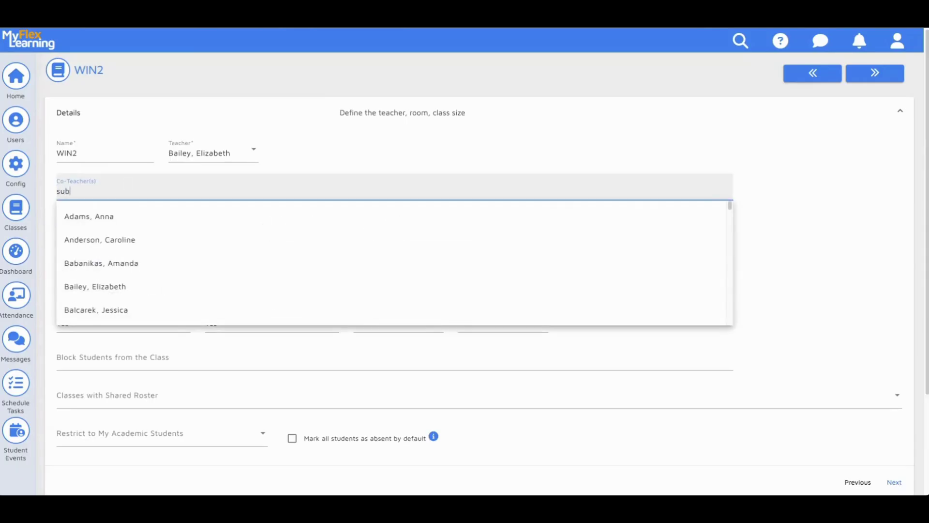
pyautogui.click(87, 222)
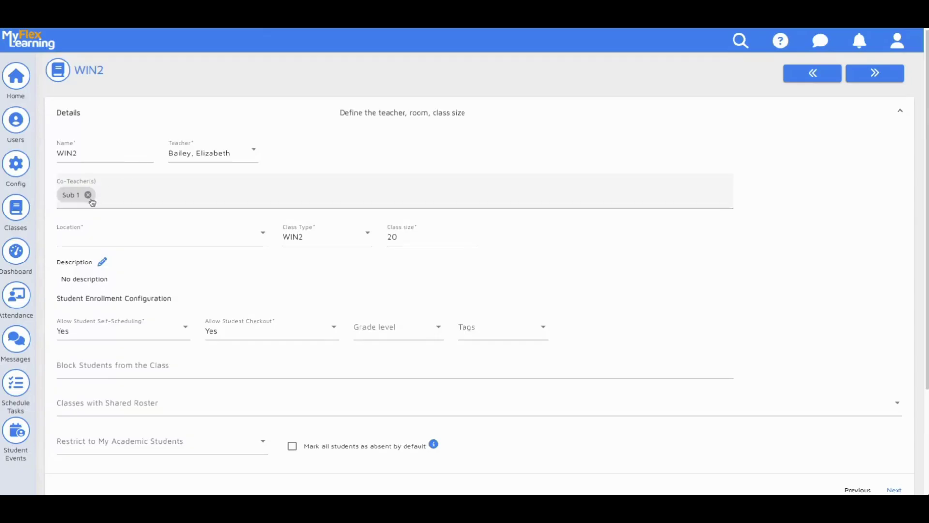
# Remove Sub 1 from WIN2's co-teachers, leaving the class with none.
pyautogui.click(88, 195)
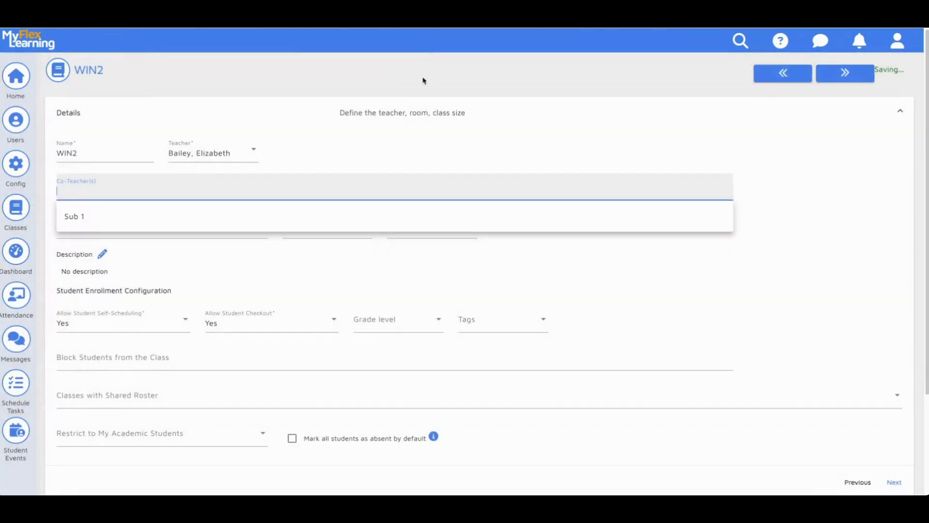
pyautogui.click(400, 145)
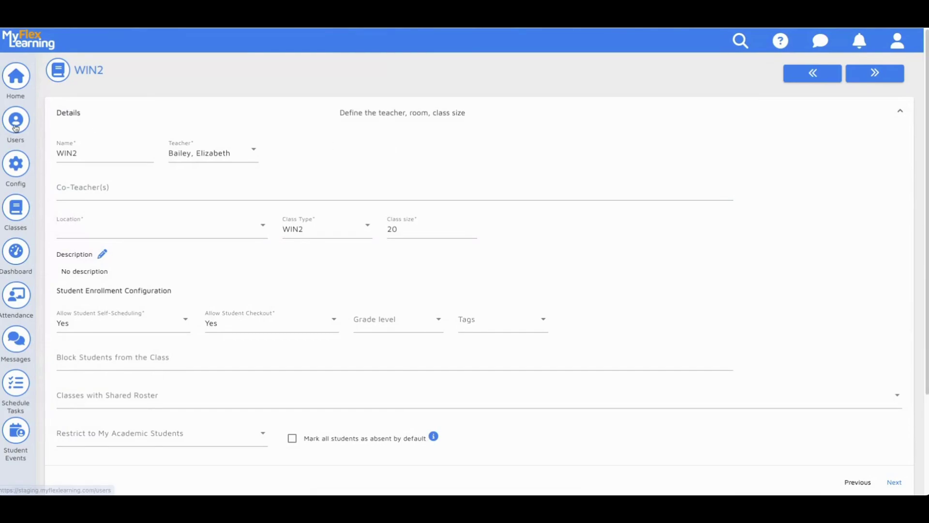
pyautogui.click(16, 127)
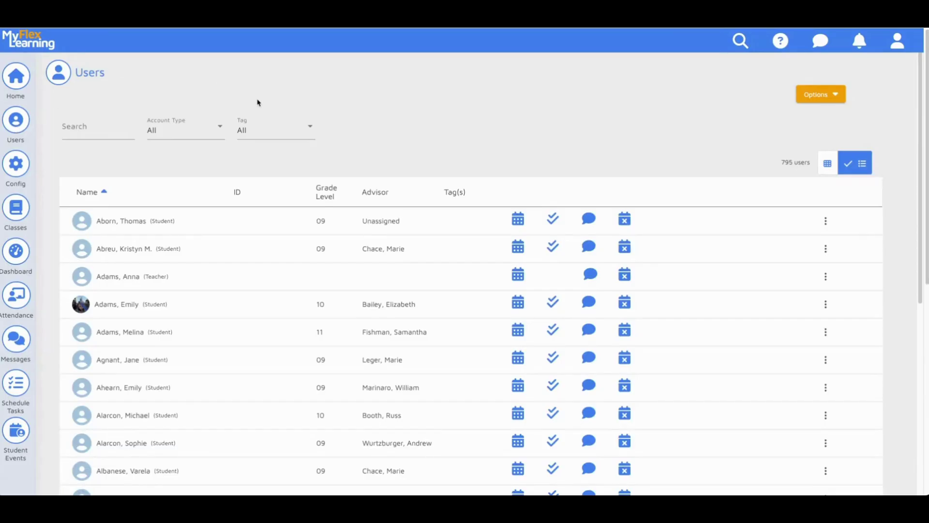
# Search Users for 'Bail' and open the teacher's weekly class calendar.
pyautogui.click(95, 127)
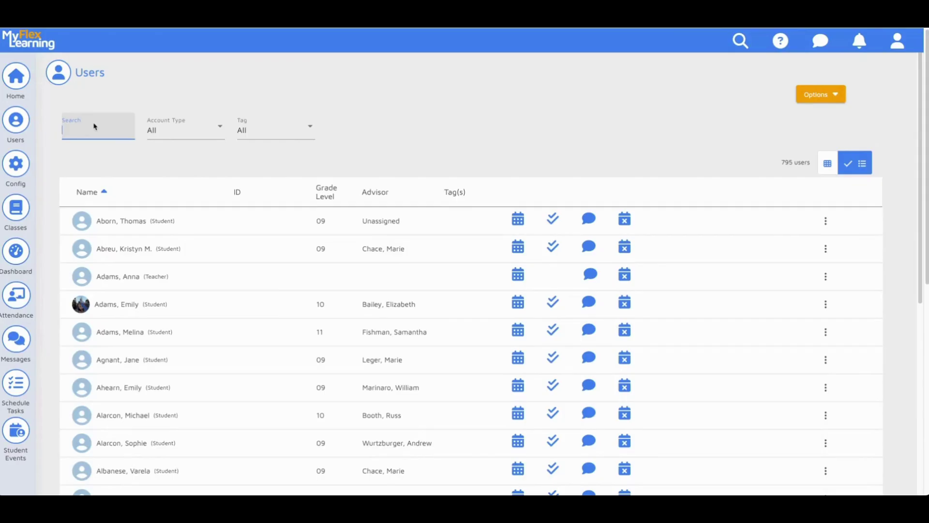
pyautogui.write('a')
pyautogui.press('BackSpace')
pyautogui.write('Bail')
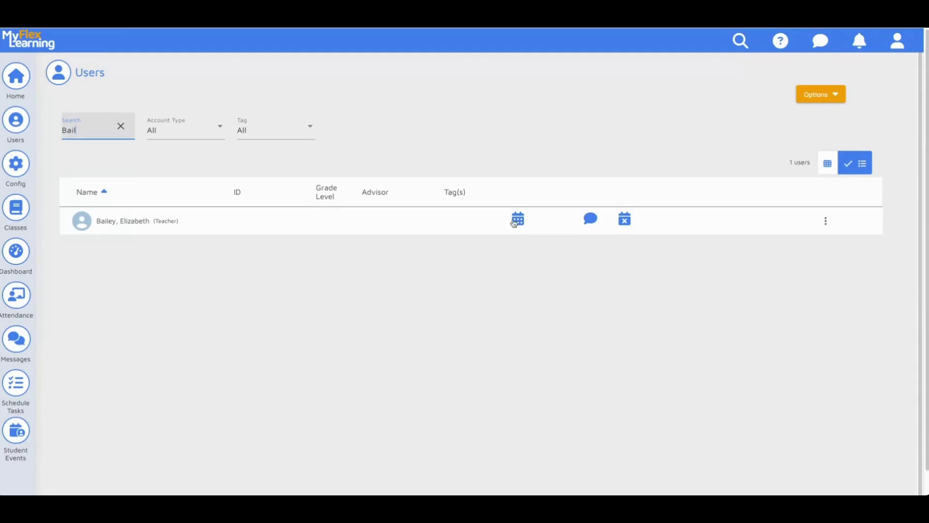
pyautogui.click(514, 223)
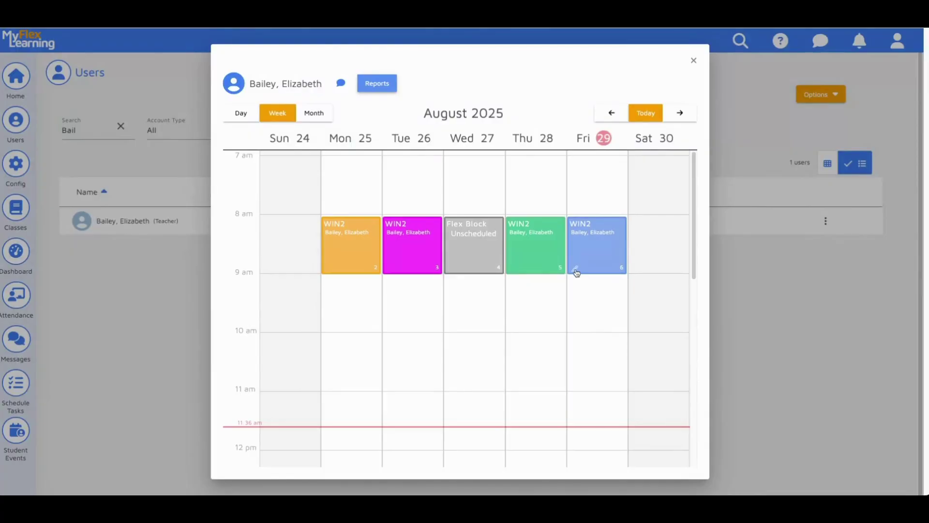
# Add Sub 1 as an additional teacher on Friday Aug 29th's WIN2 class and save.
pyautogui.click(575, 269)
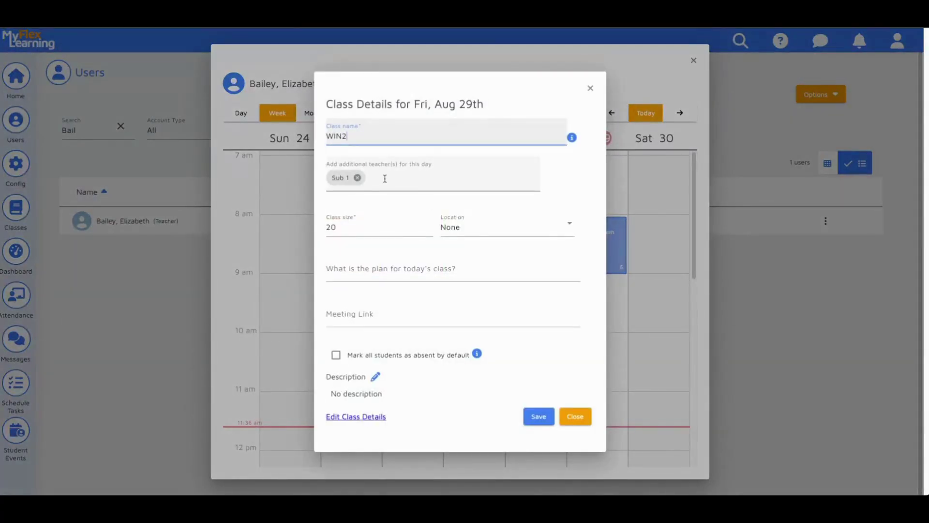
pyautogui.click(357, 178)
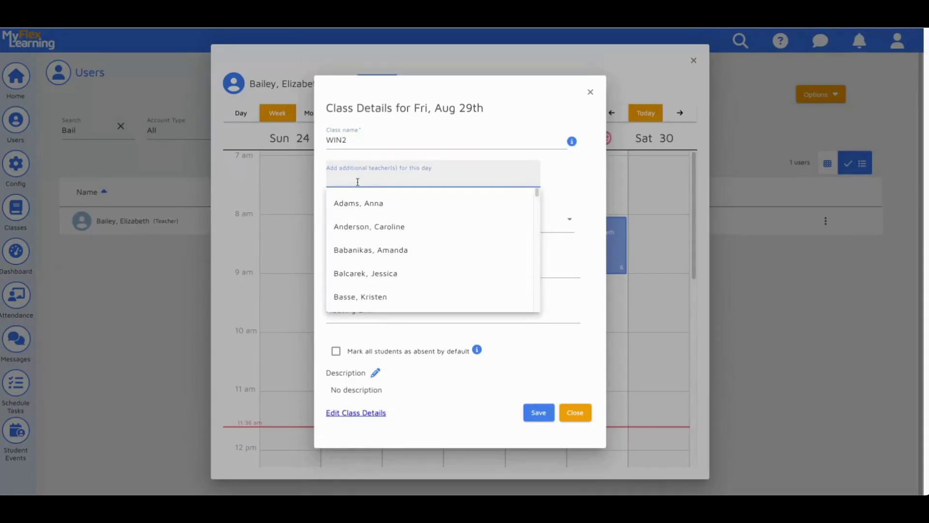
pyautogui.write('sub')
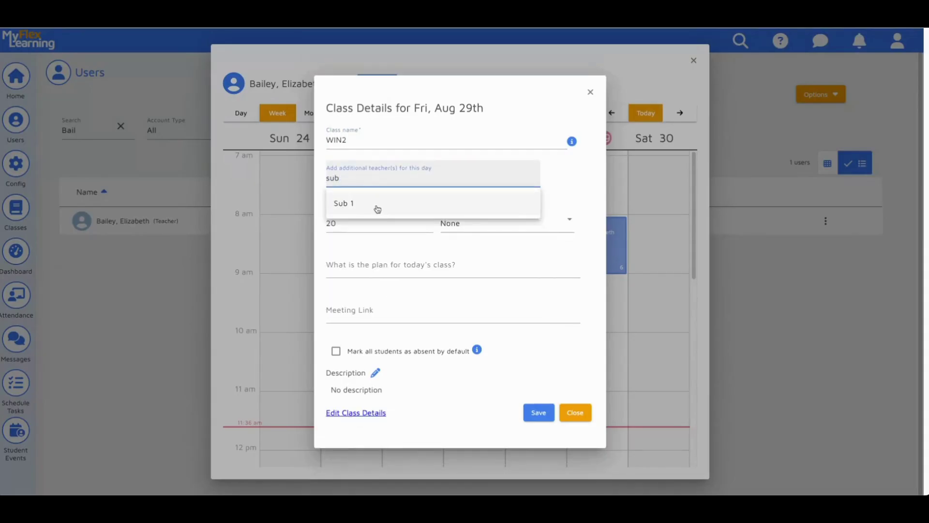
pyautogui.click(376, 205)
pyautogui.click(540, 419)
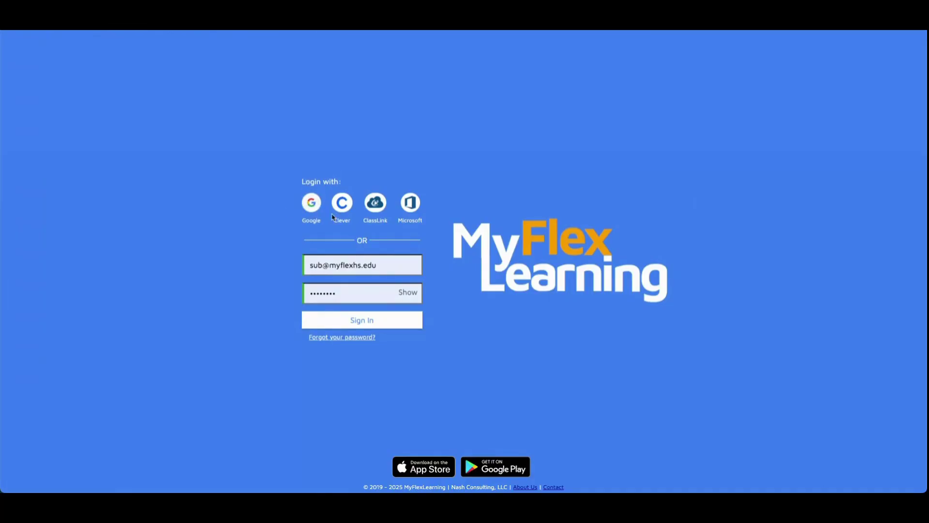
# Sign in as the substitute using the prefilled email and password.
pyautogui.click(400, 269)
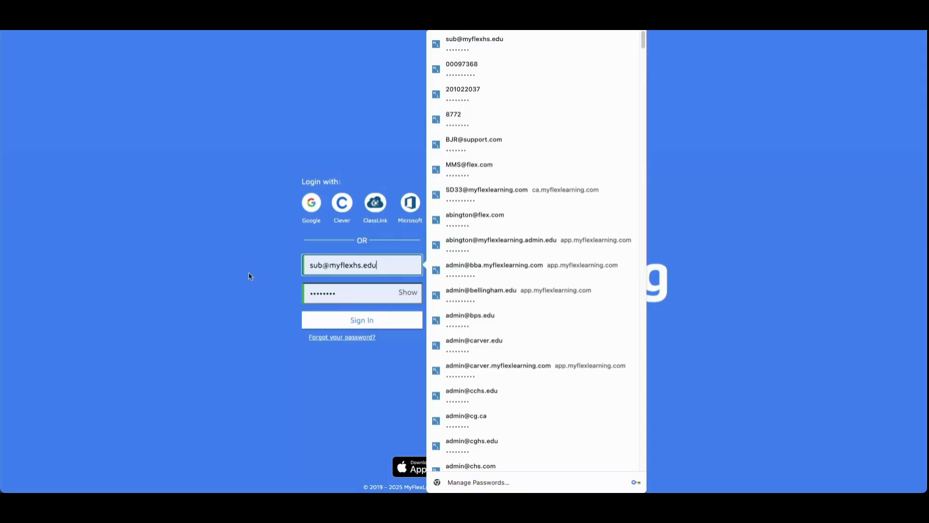
pyautogui.click(251, 278)
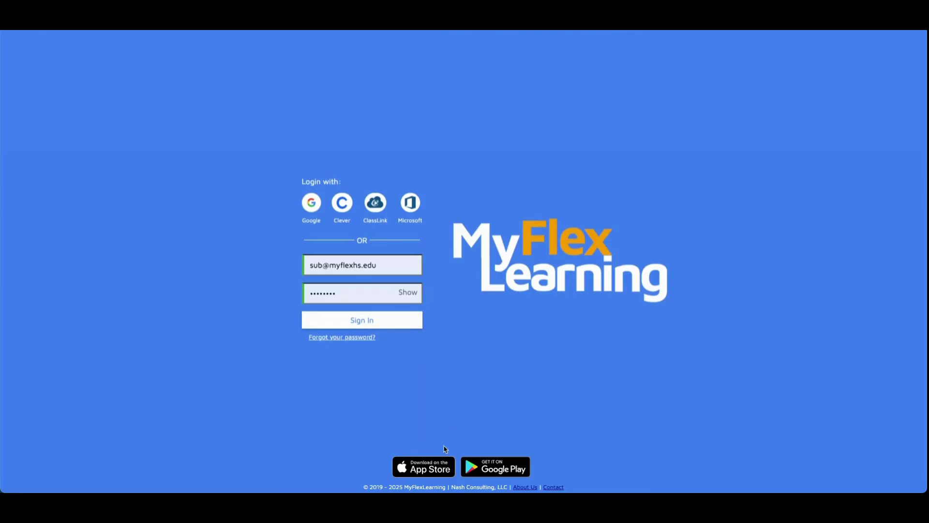
pyautogui.click(388, 320)
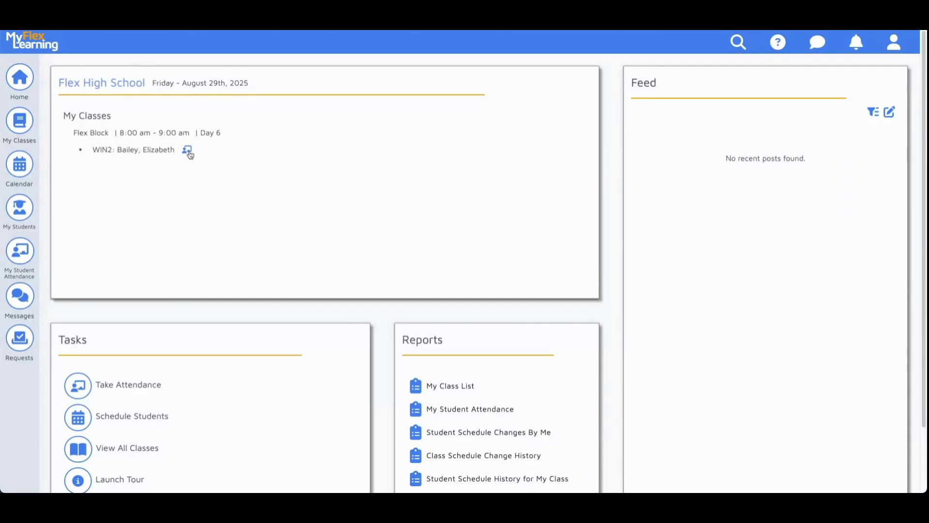
# Open the WIN2 class roster for Friday, August 29, 2025 from the calendar.
pyautogui.click(145, 416)
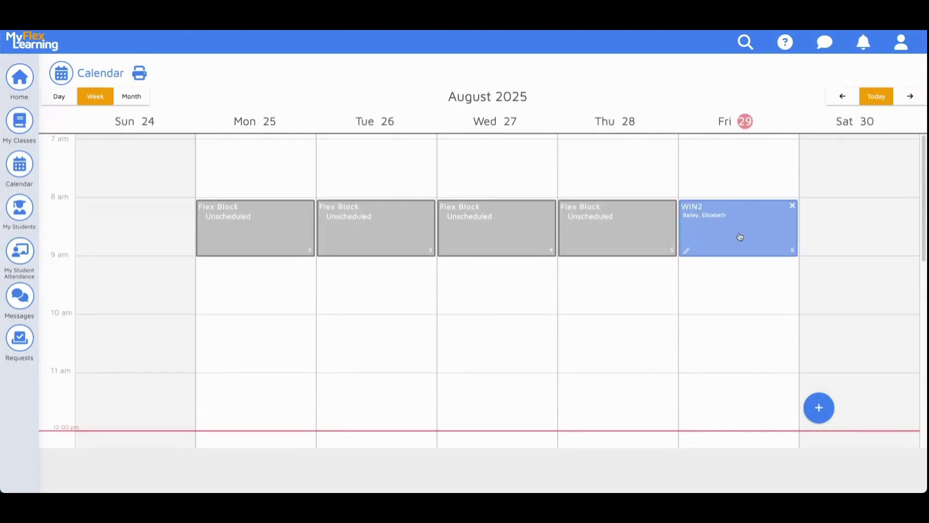
pyautogui.click(907, 96)
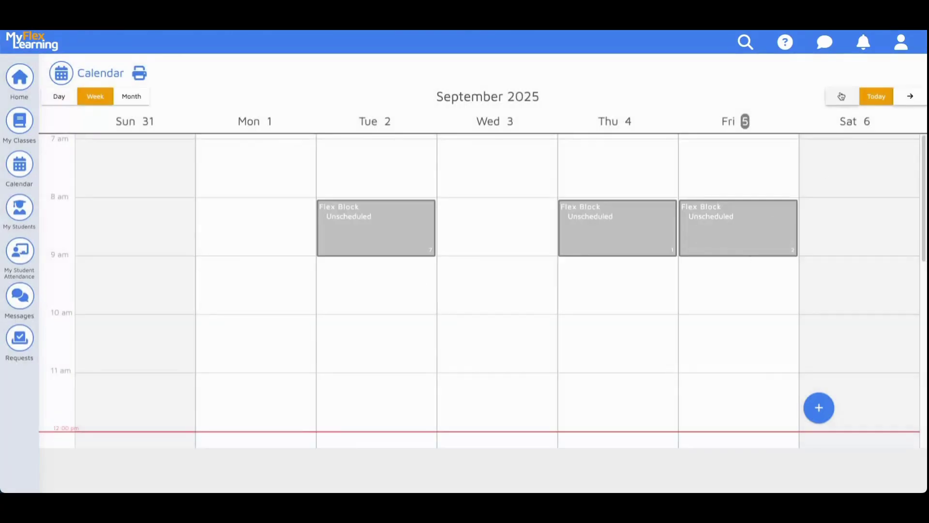
pyautogui.click(841, 96)
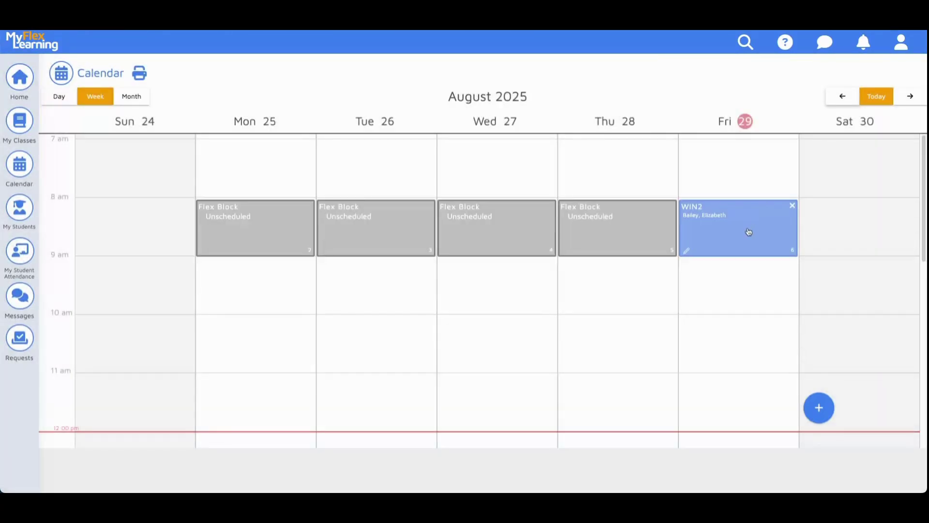
pyautogui.click(749, 231)
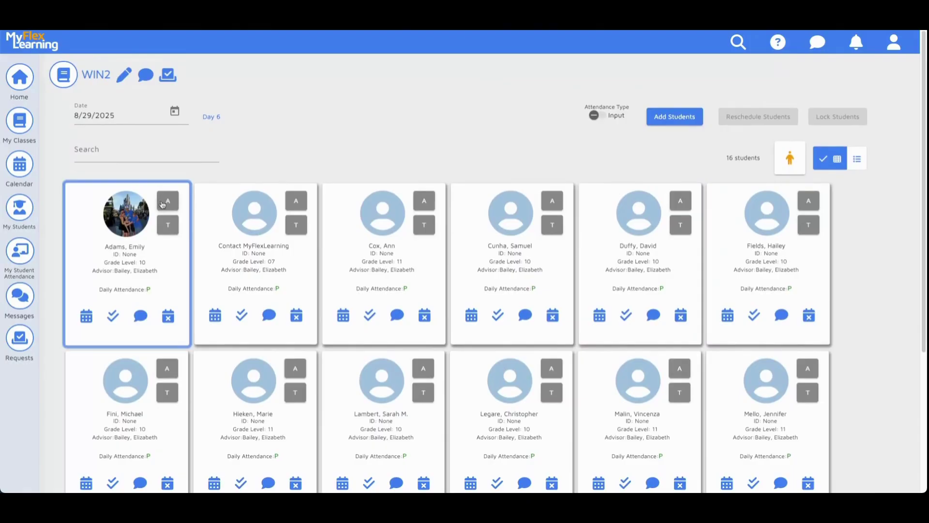
# Mark four WIN2 students absent, then return to the home dashboard.
pyautogui.click(162, 203)
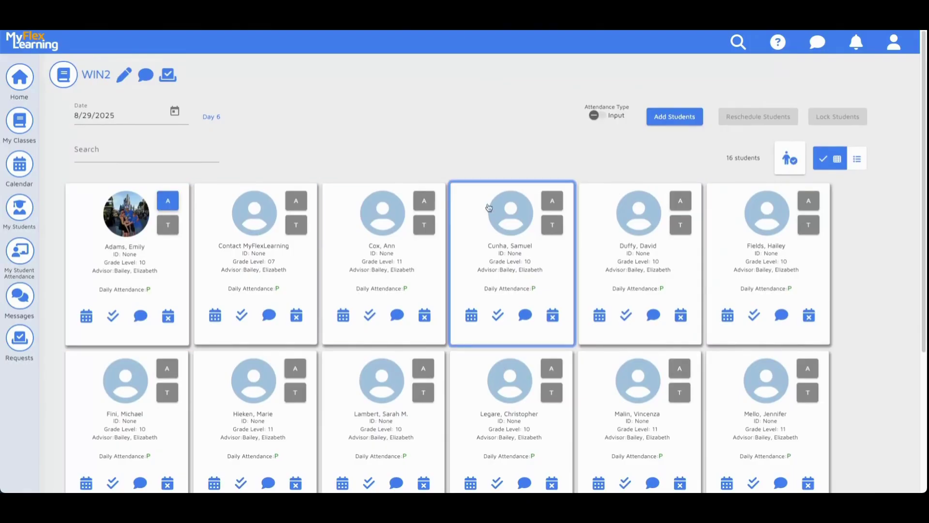
pyautogui.click(555, 206)
pyautogui.click(423, 368)
pyautogui.scroll(-4, 638, 383)
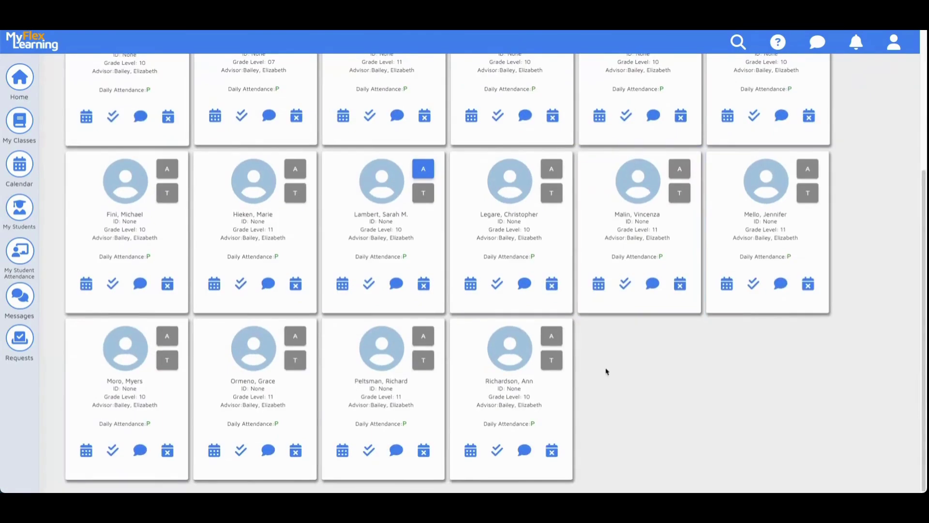
pyautogui.click(424, 336)
pyautogui.scroll(4, 688, 369)
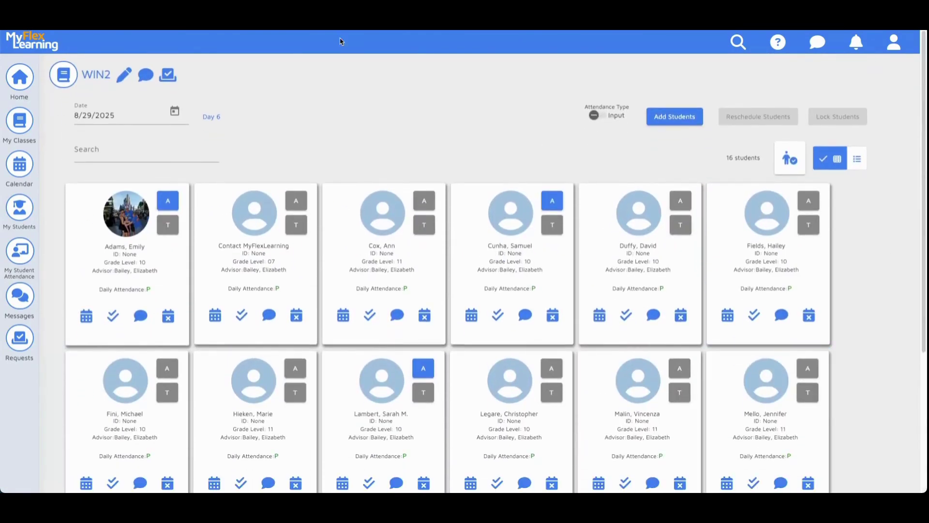
pyautogui.click(23, 82)
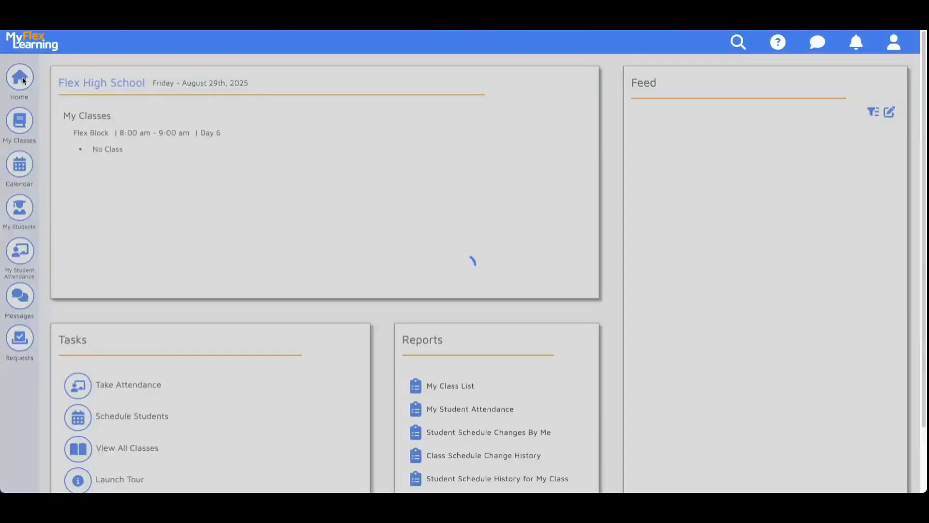